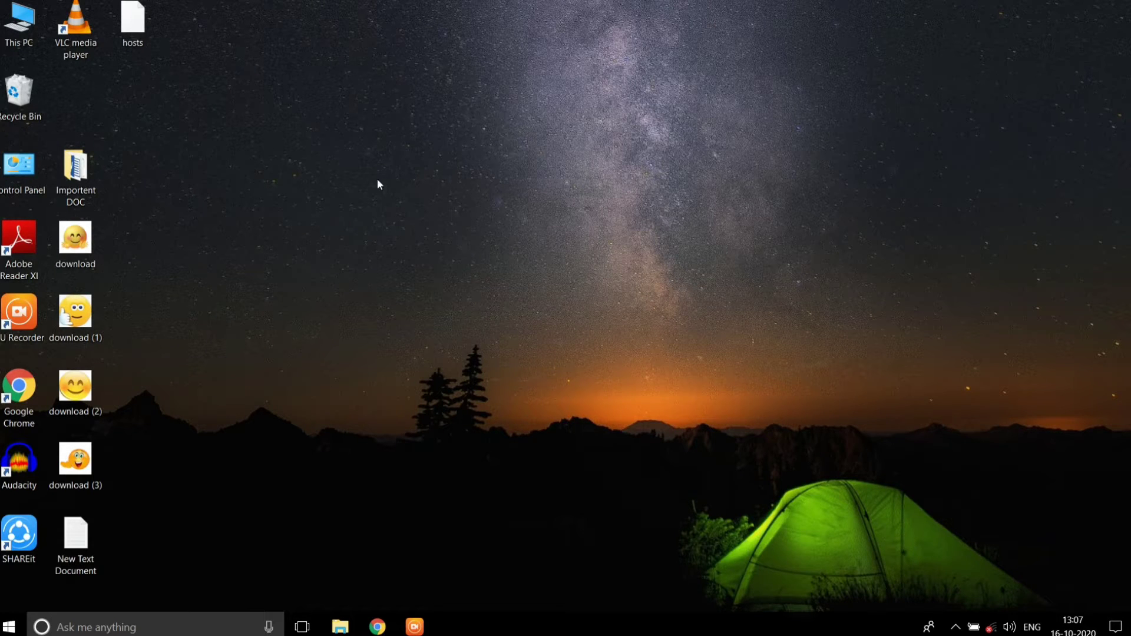
Open the desktop's background personalization settings and apply the underwater swimmer picture as the wallpaper.
right_click(296, 236)
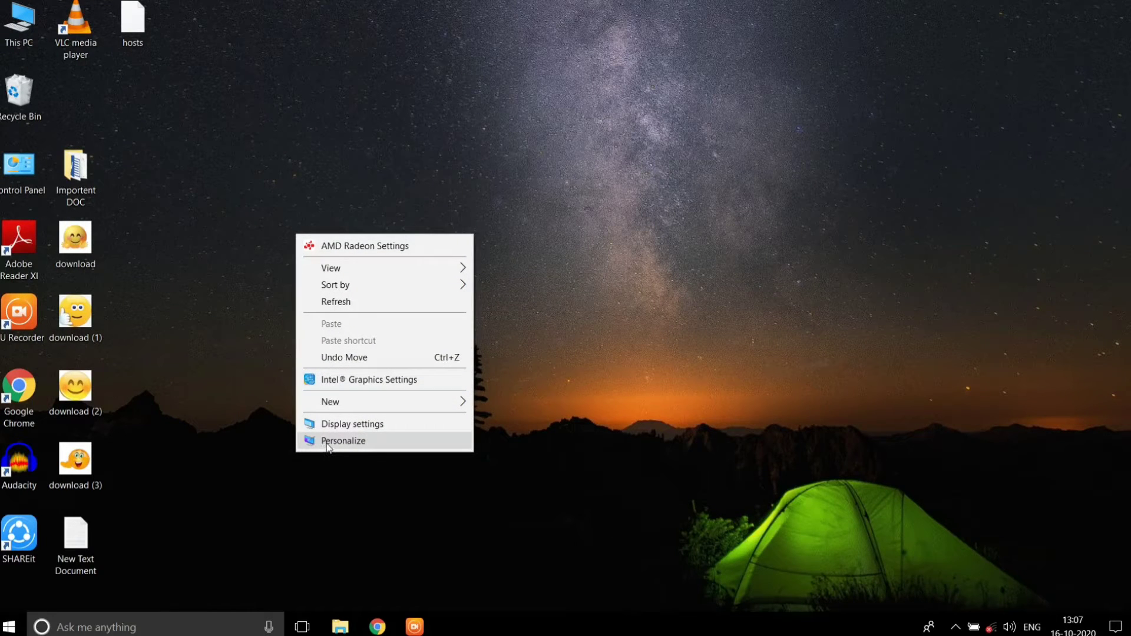
click(365, 440)
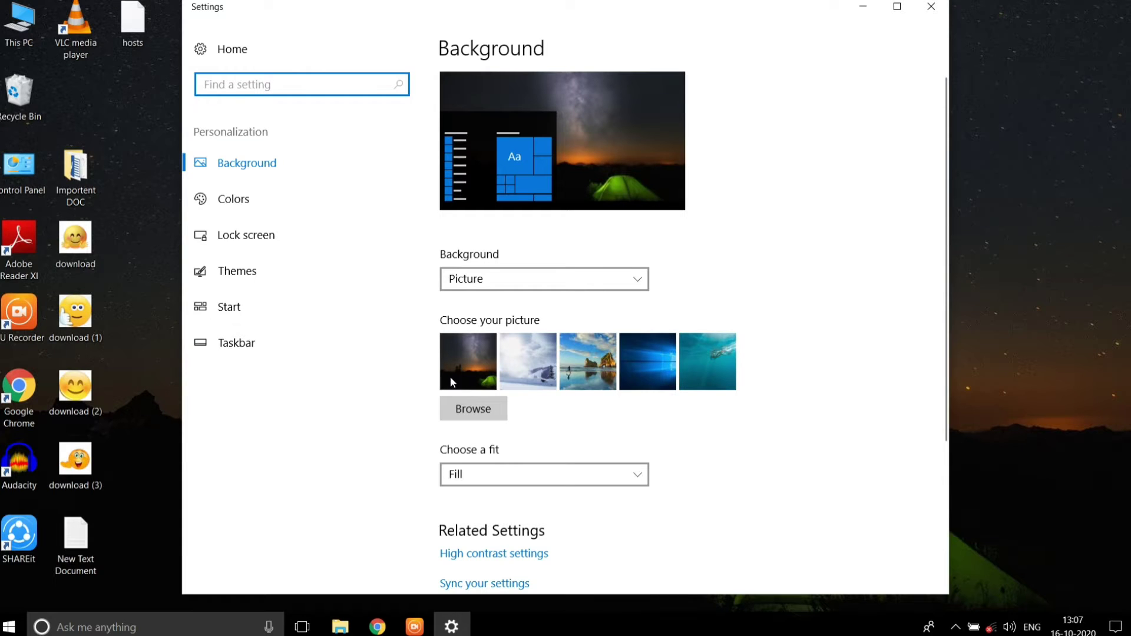
click(521, 378)
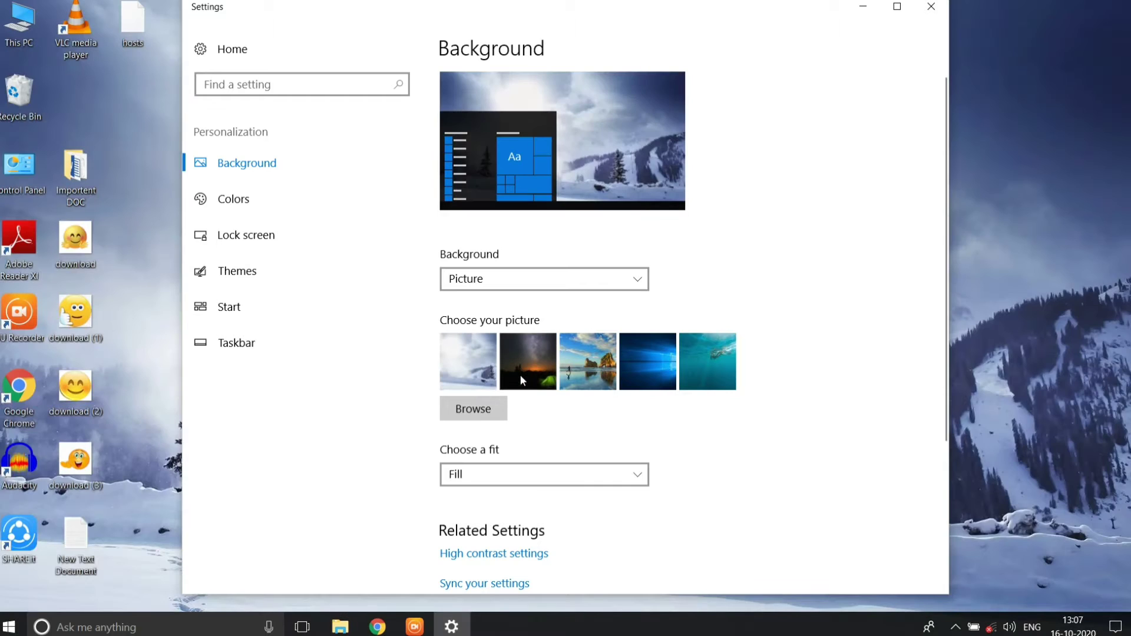
click(607, 373)
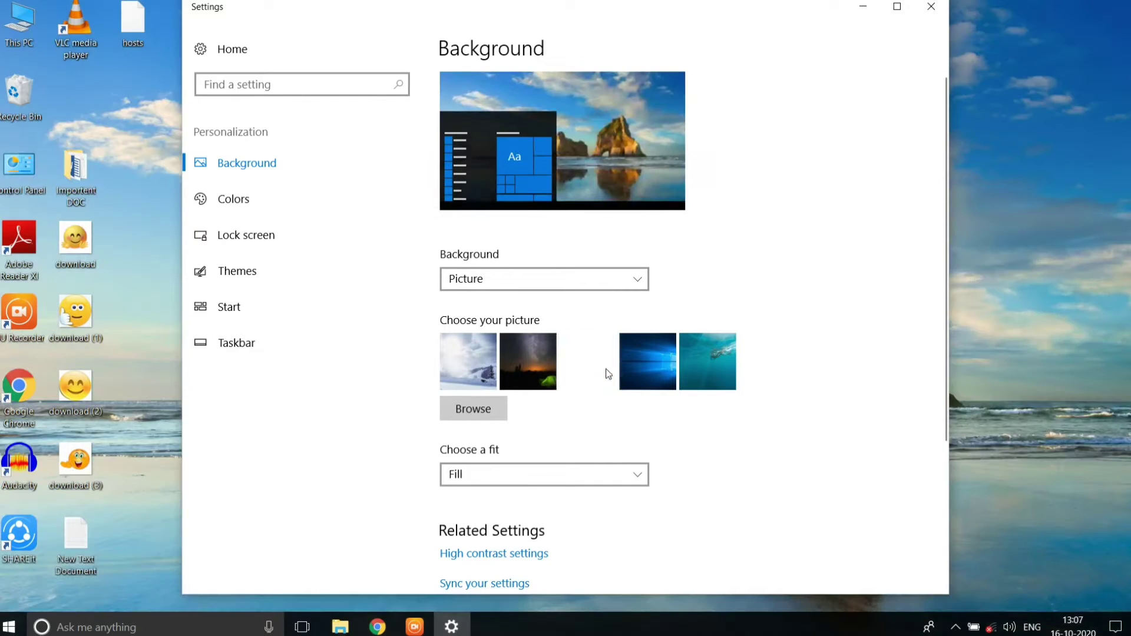
click(680, 362)
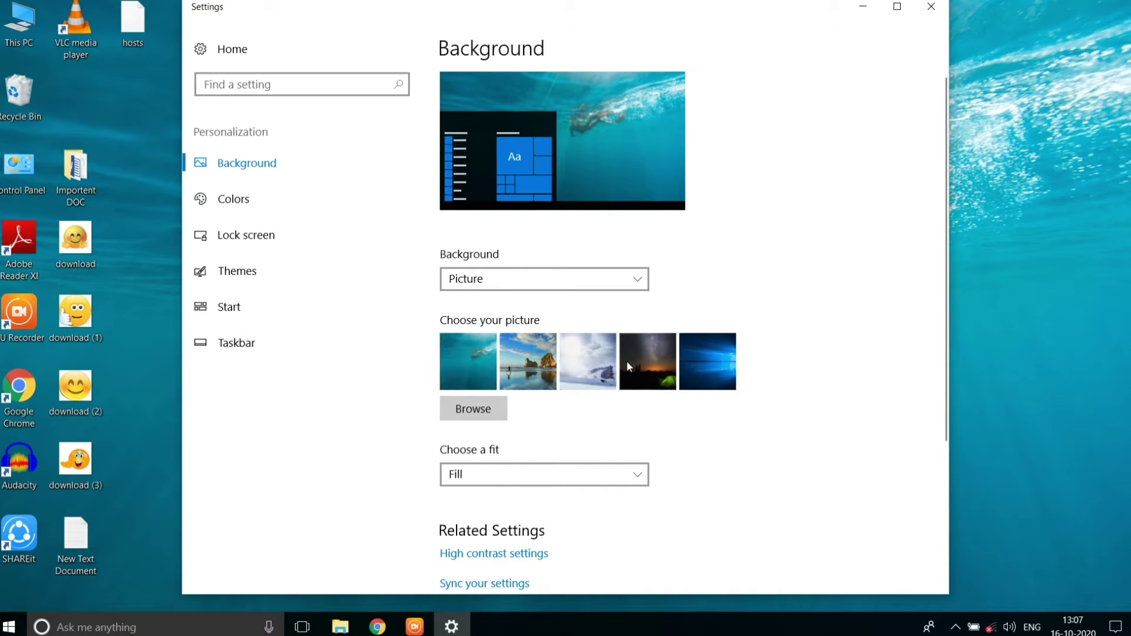
click(485, 408)
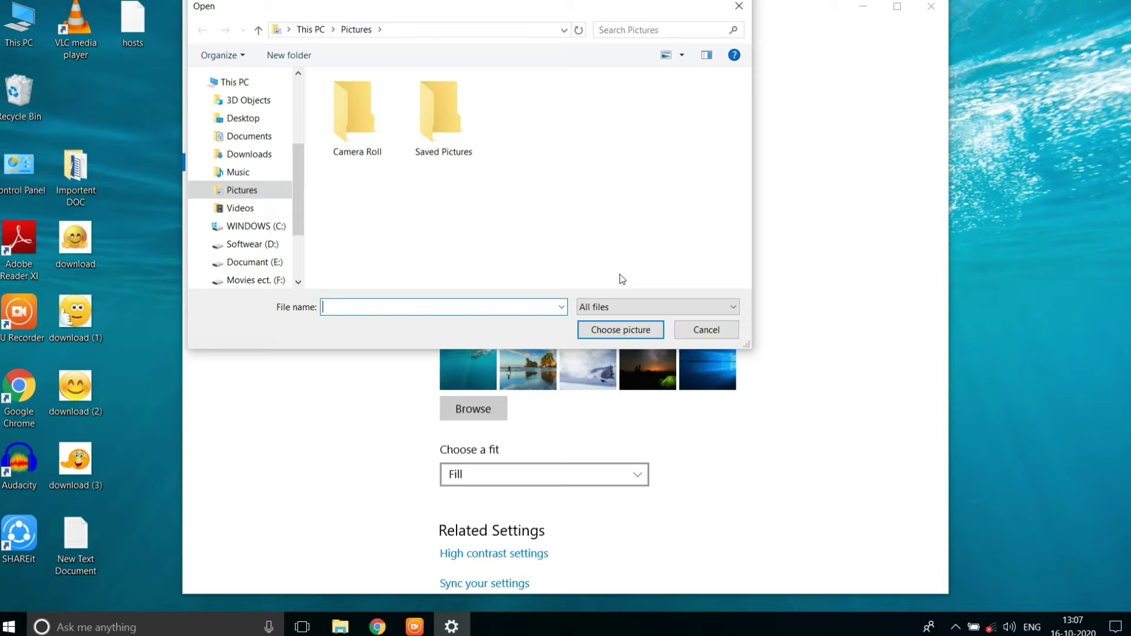
click(683, 329)
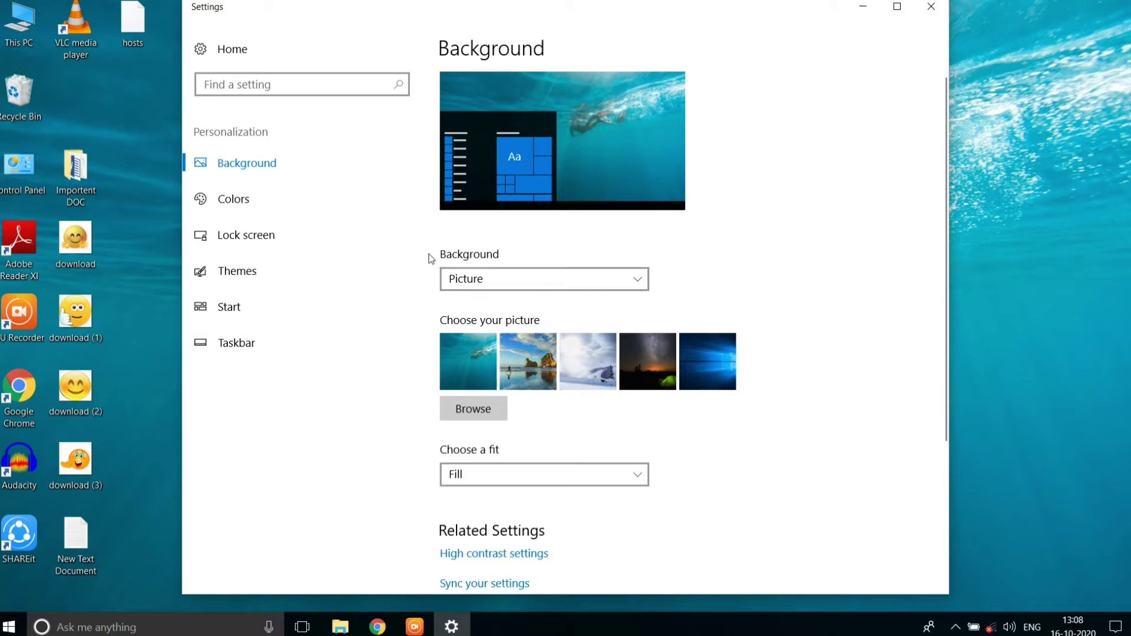
Switch the background to Solid color and try several swatches, ending with the brownish-grey one.
click(537, 291)
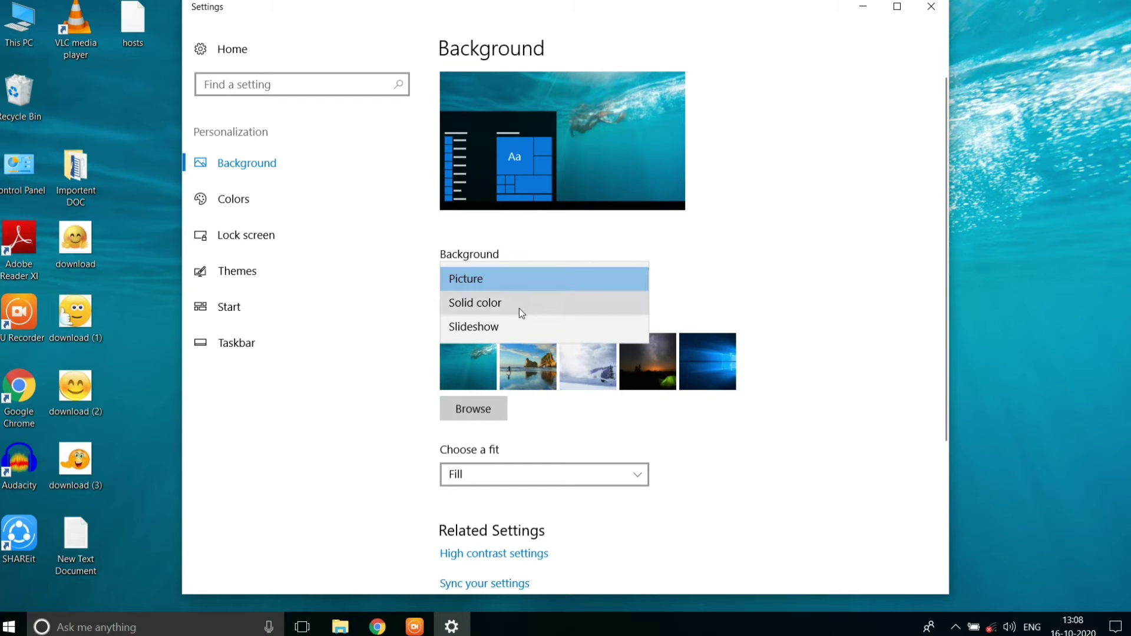
click(522, 313)
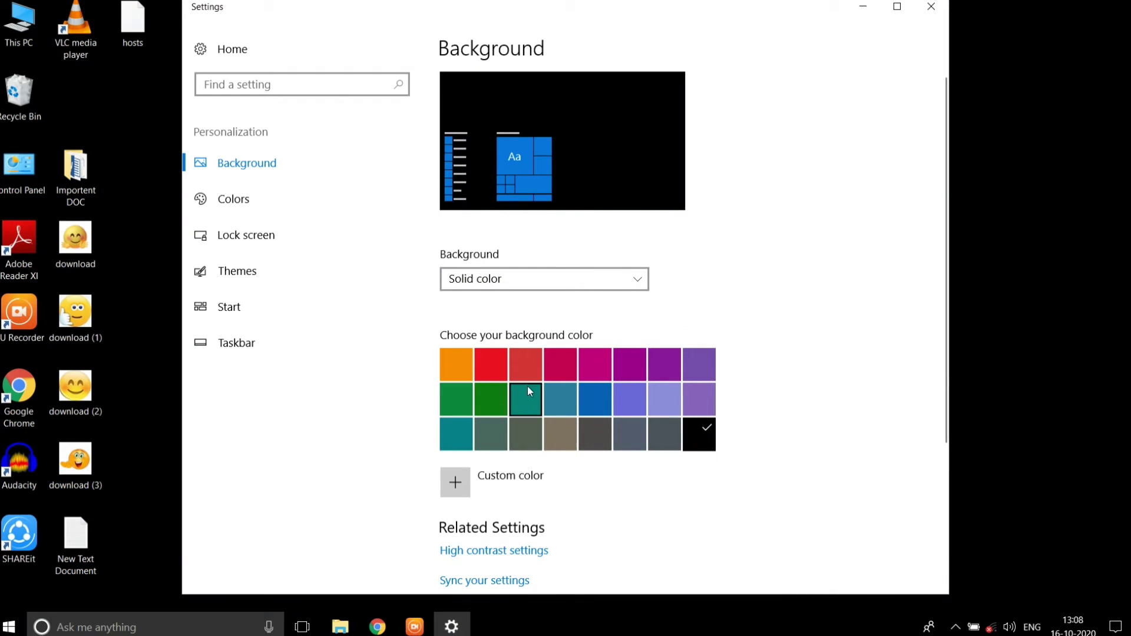
click(560, 397)
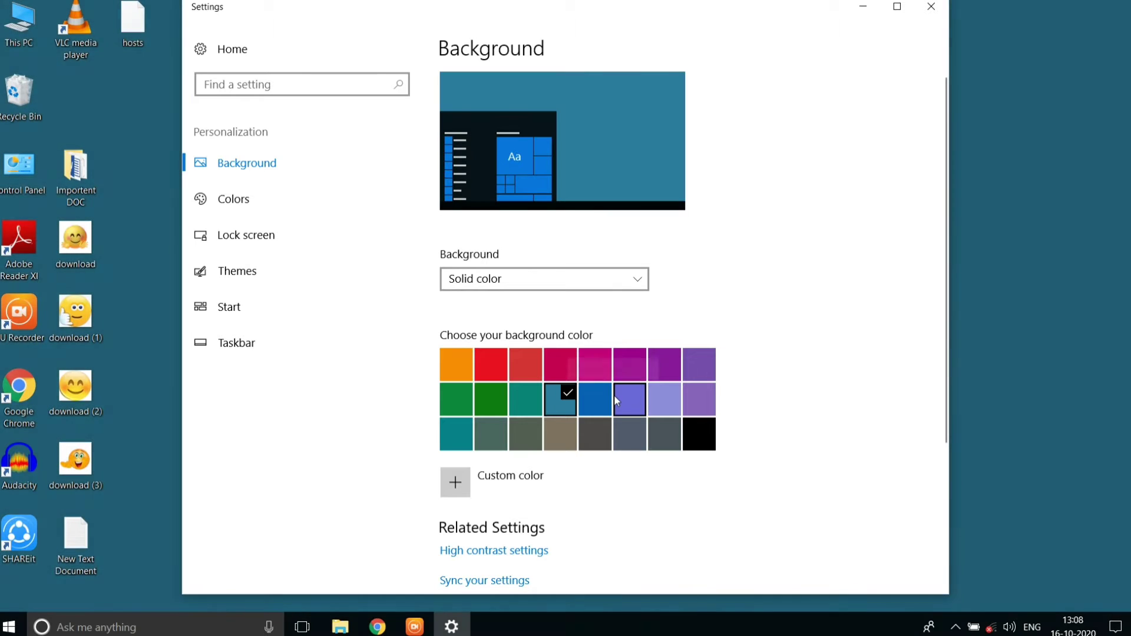
click(615, 397)
click(680, 395)
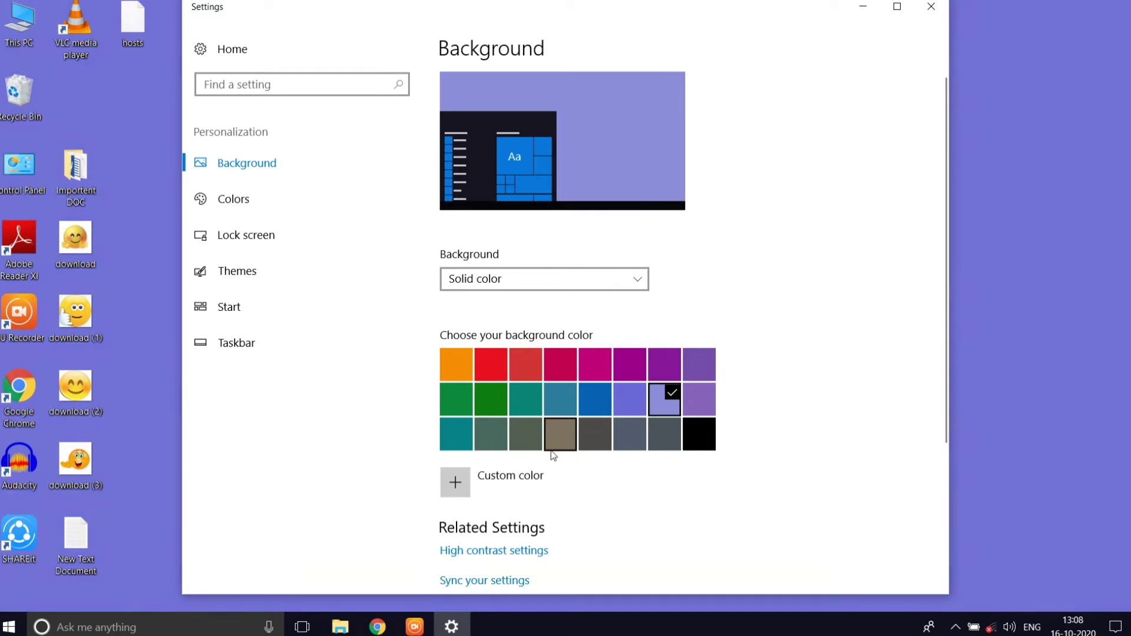
click(553, 449)
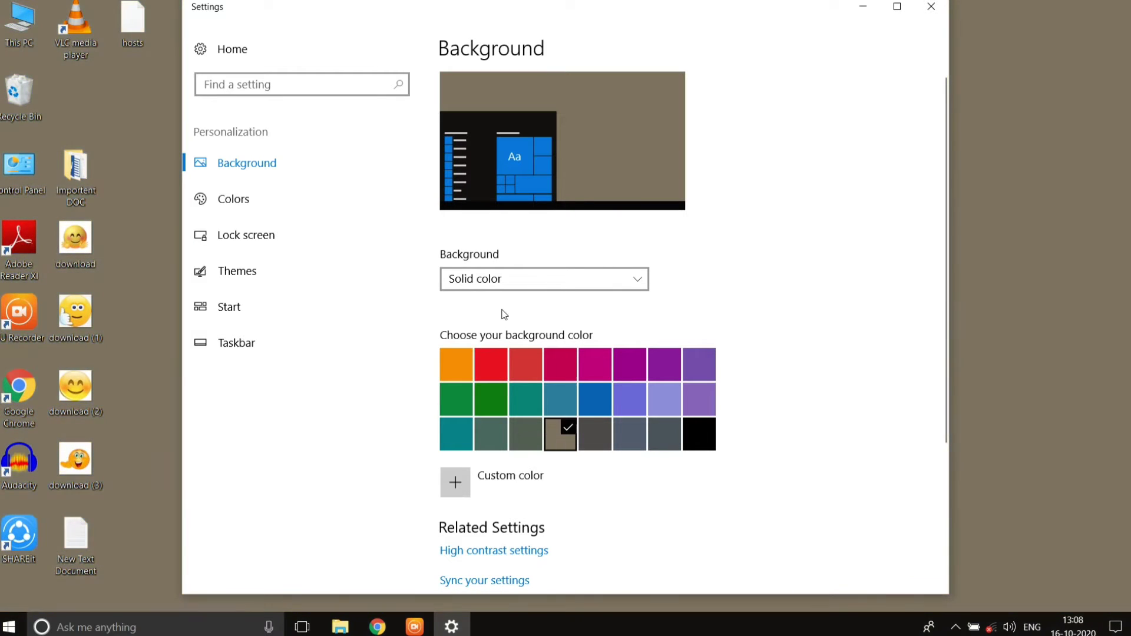
Change the background type to Slideshow and look through its album selection and picture-change intervals.
click(503, 289)
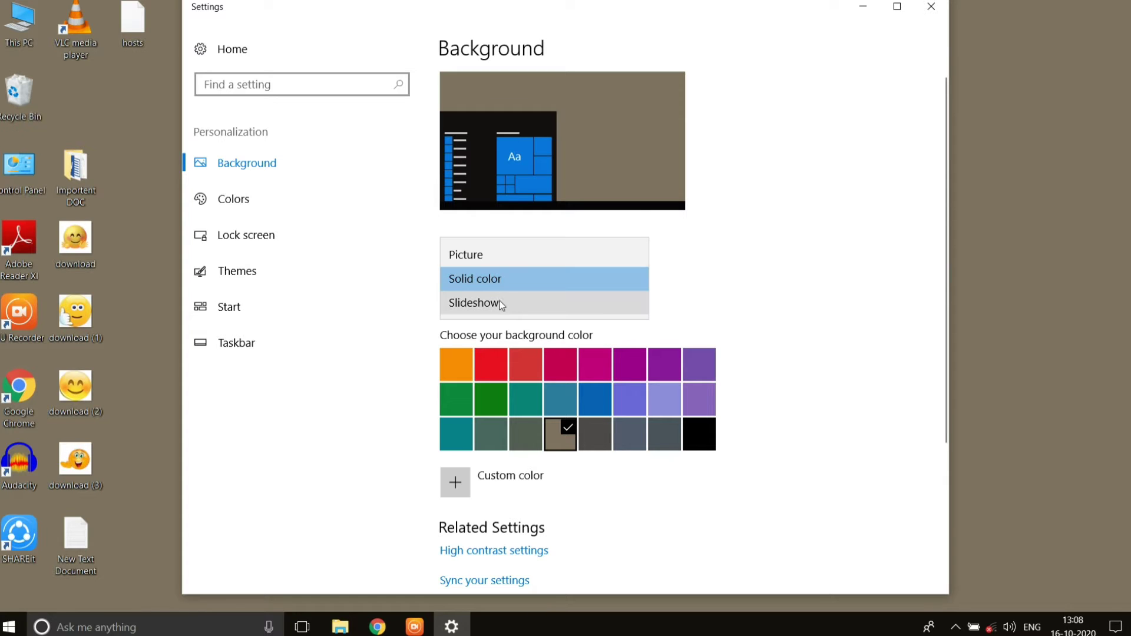
click(501, 308)
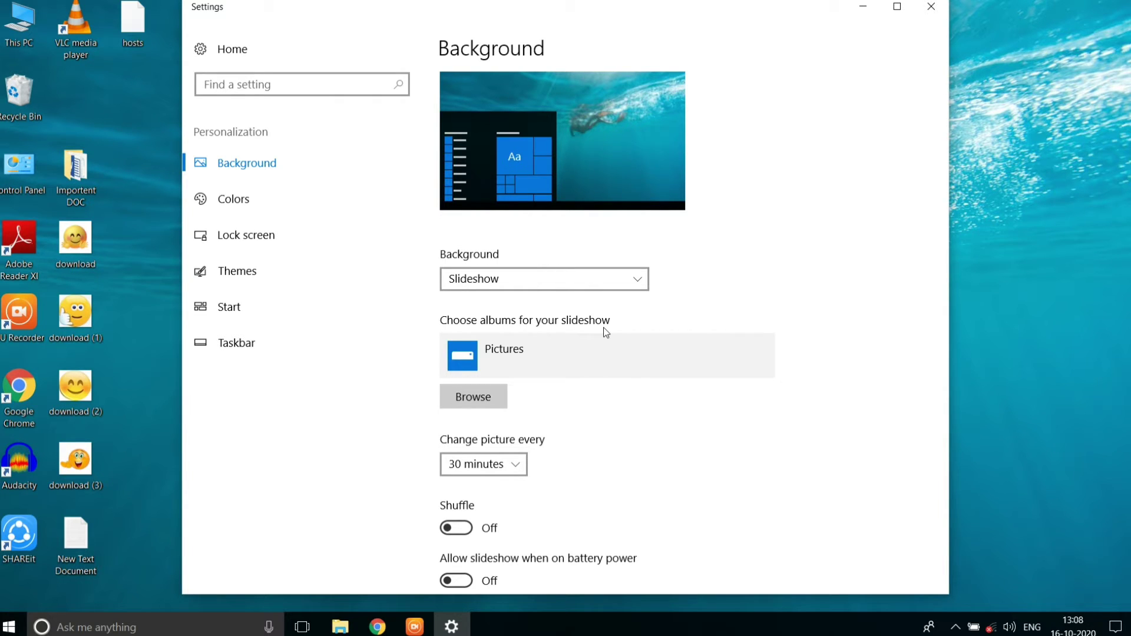
click(476, 401)
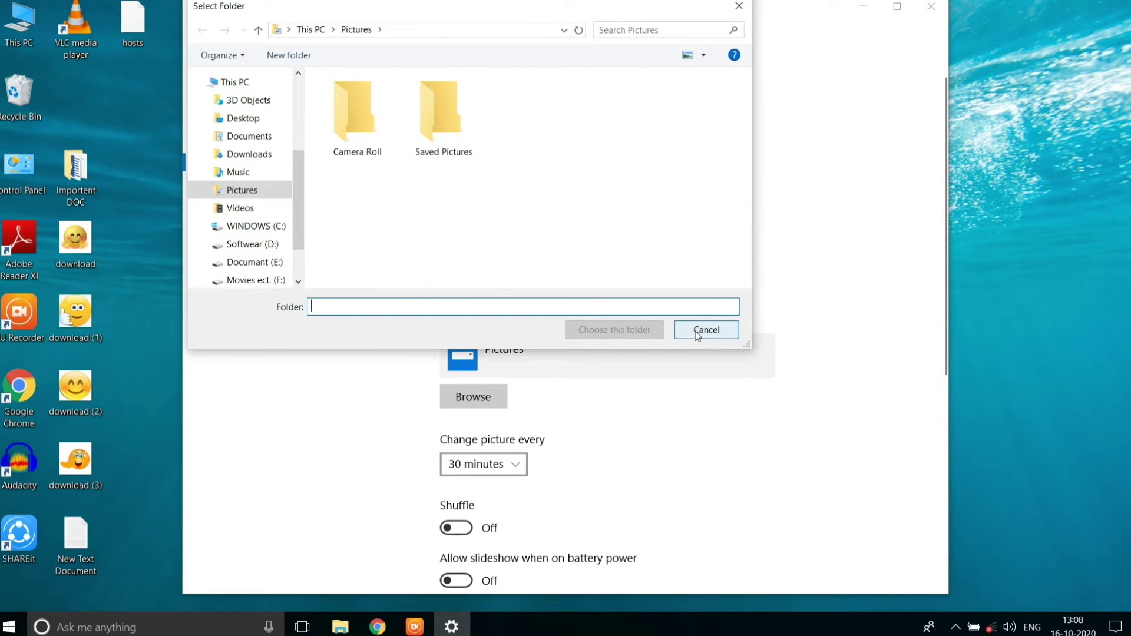
click(699, 334)
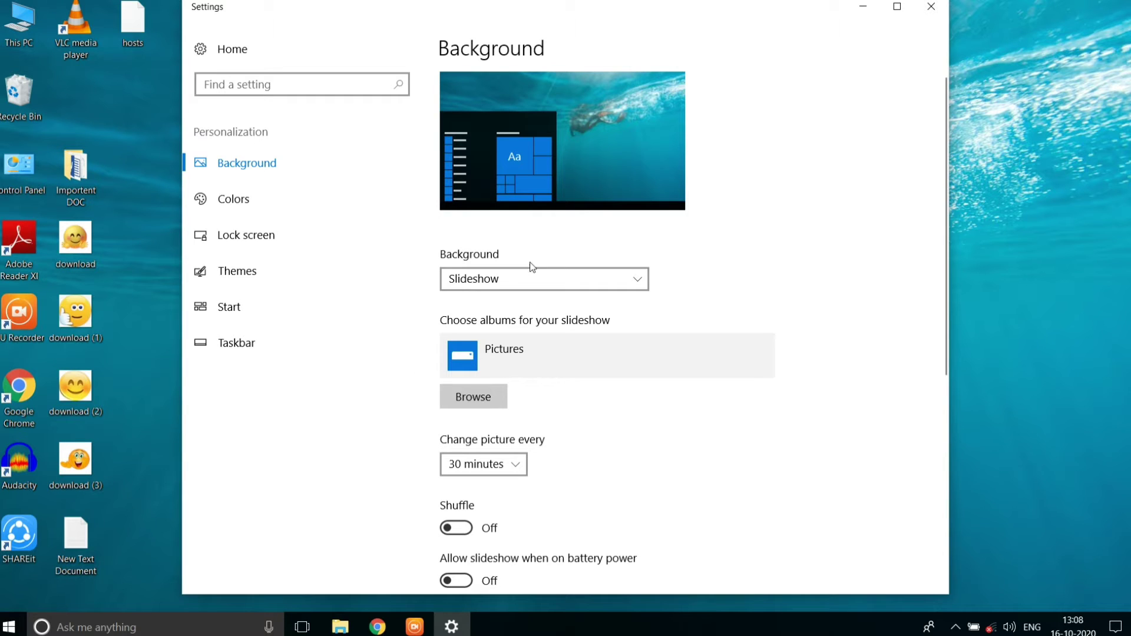
click(512, 468)
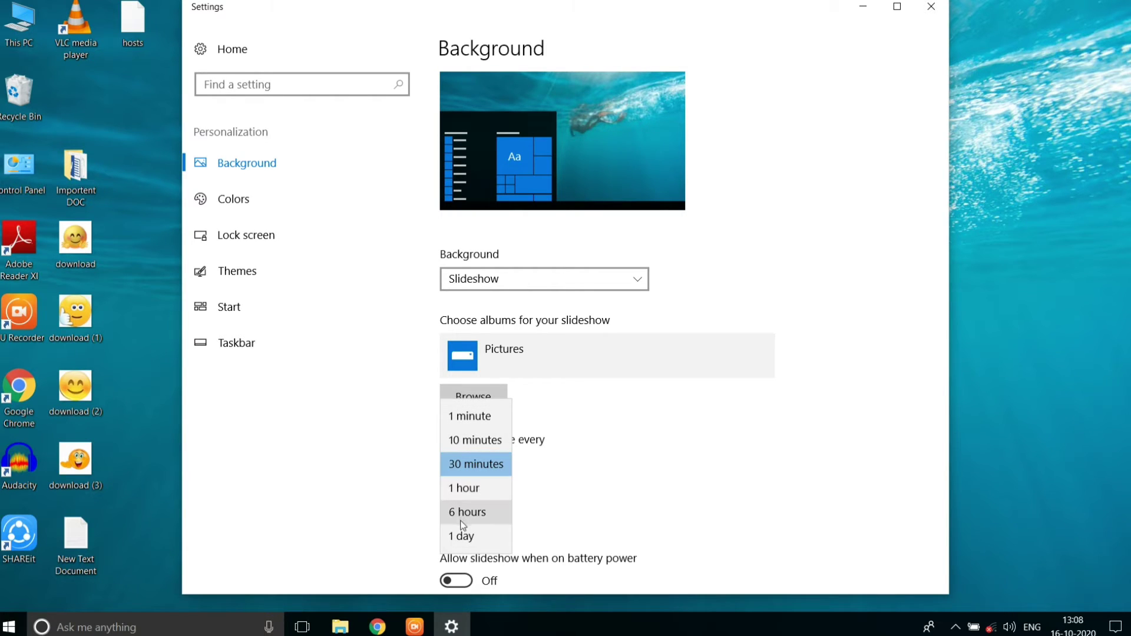
click(619, 429)
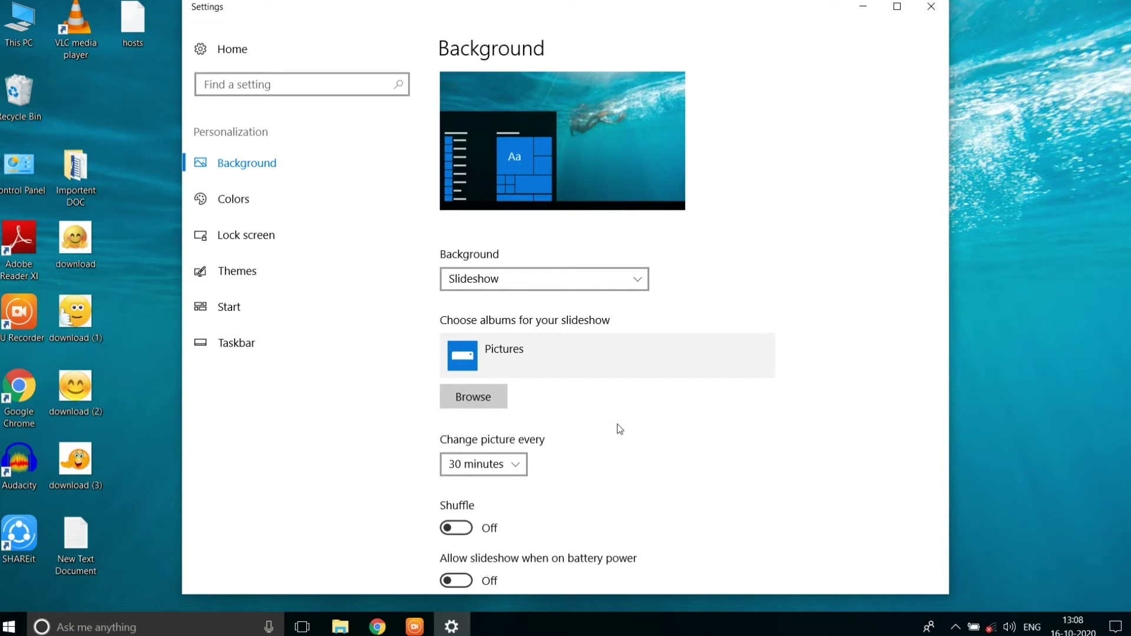
click(631, 279)
click(541, 230)
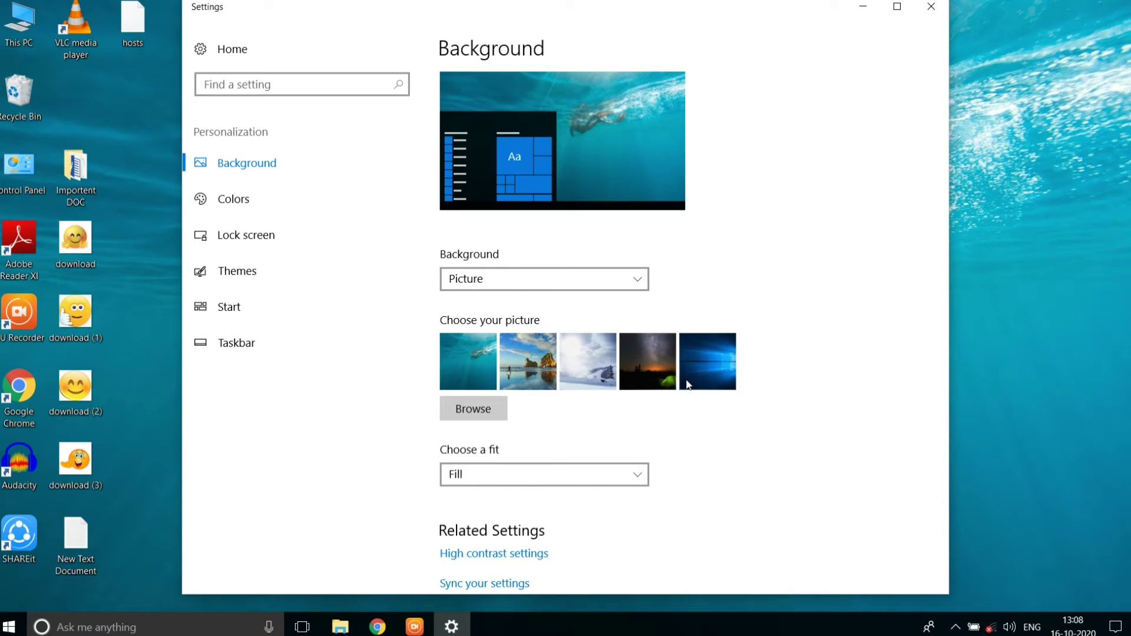
click(457, 419)
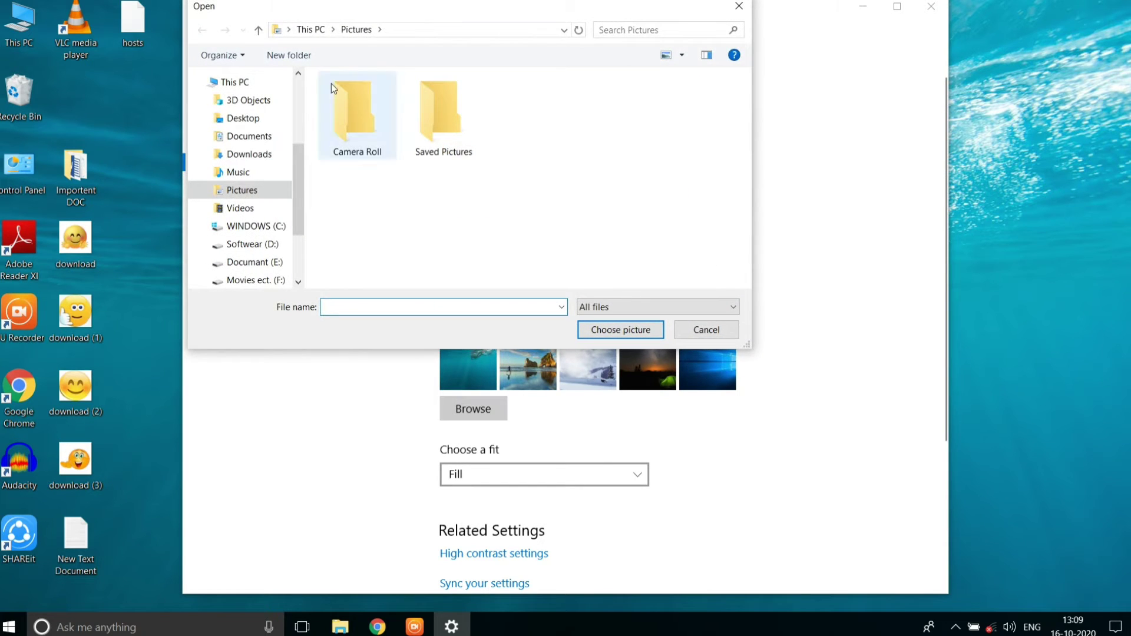
scroll(299, 194, down, 1)
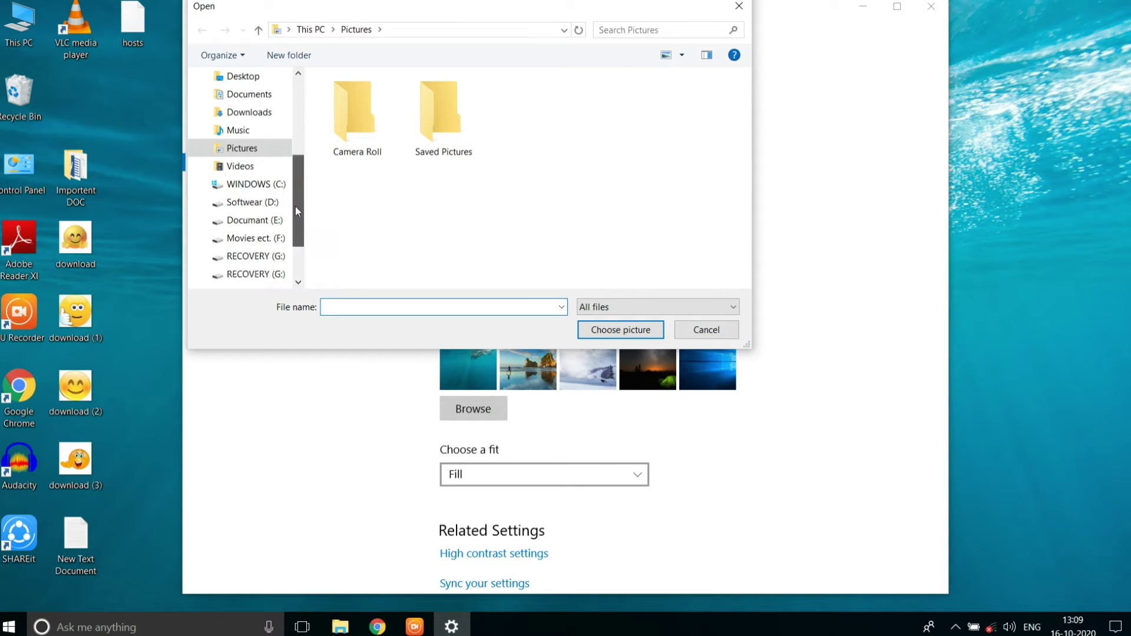
click(250, 222)
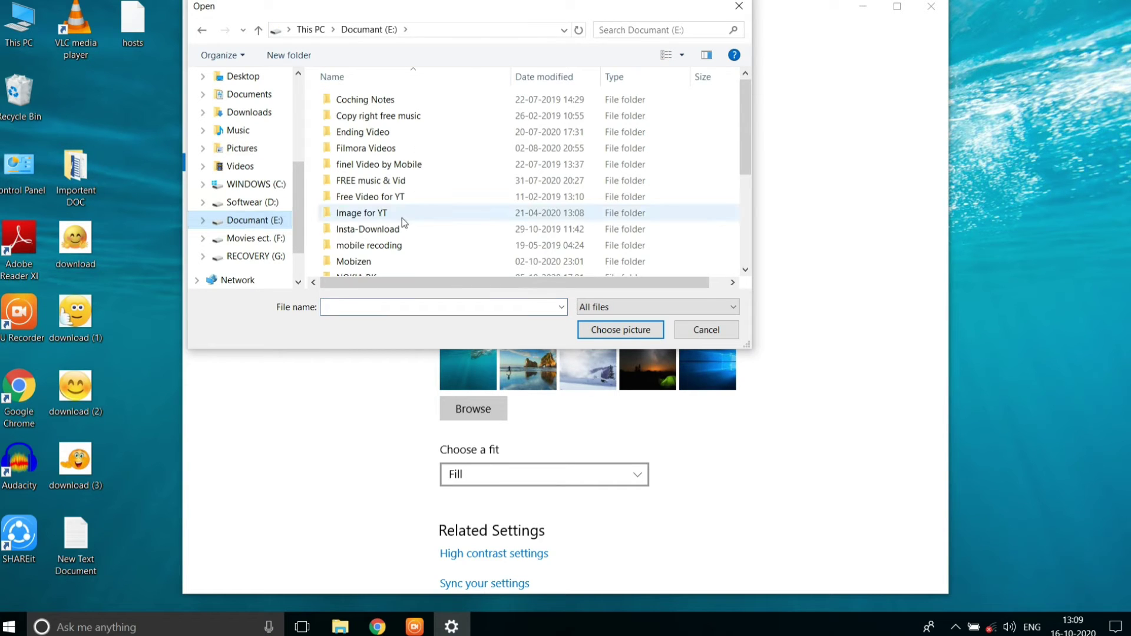
click(356, 217)
double_click(356, 217)
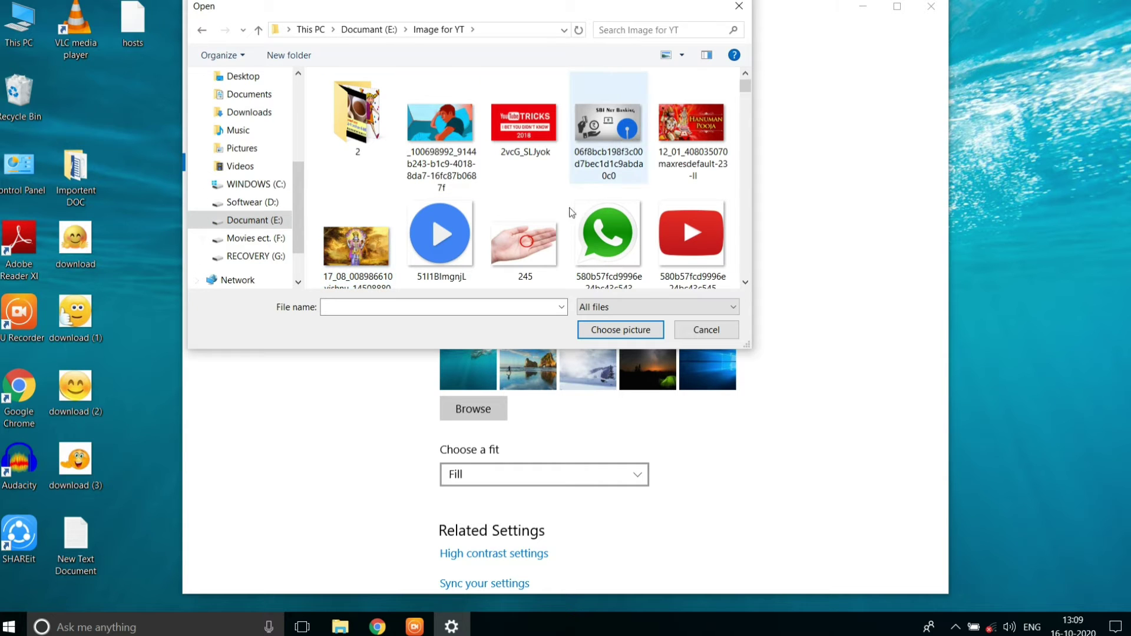
click(367, 243)
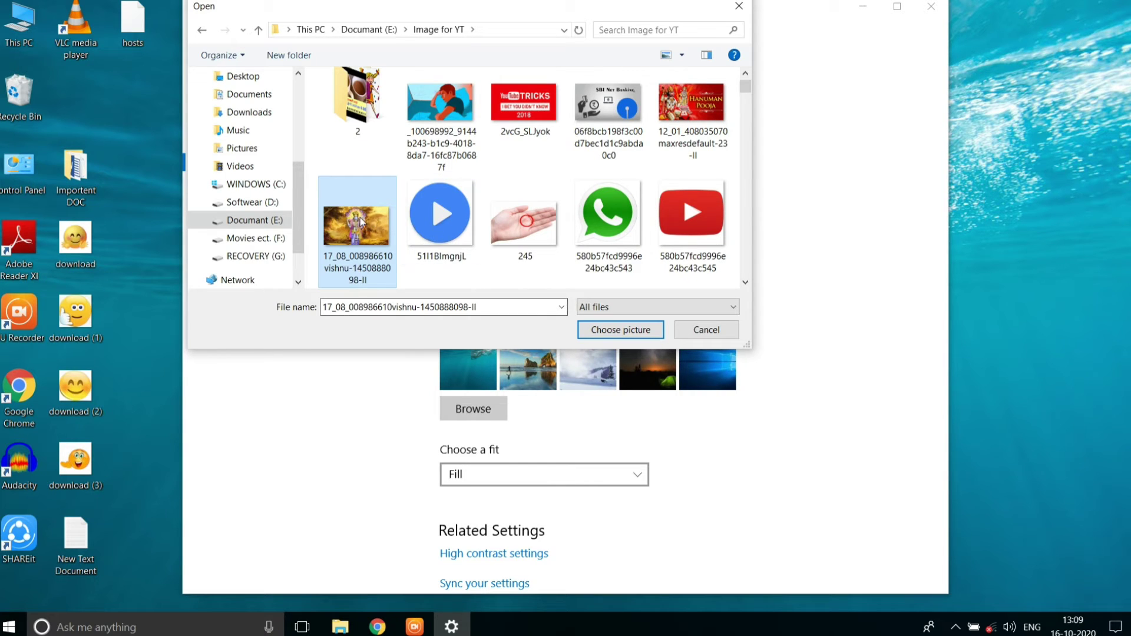
click(586, 335)
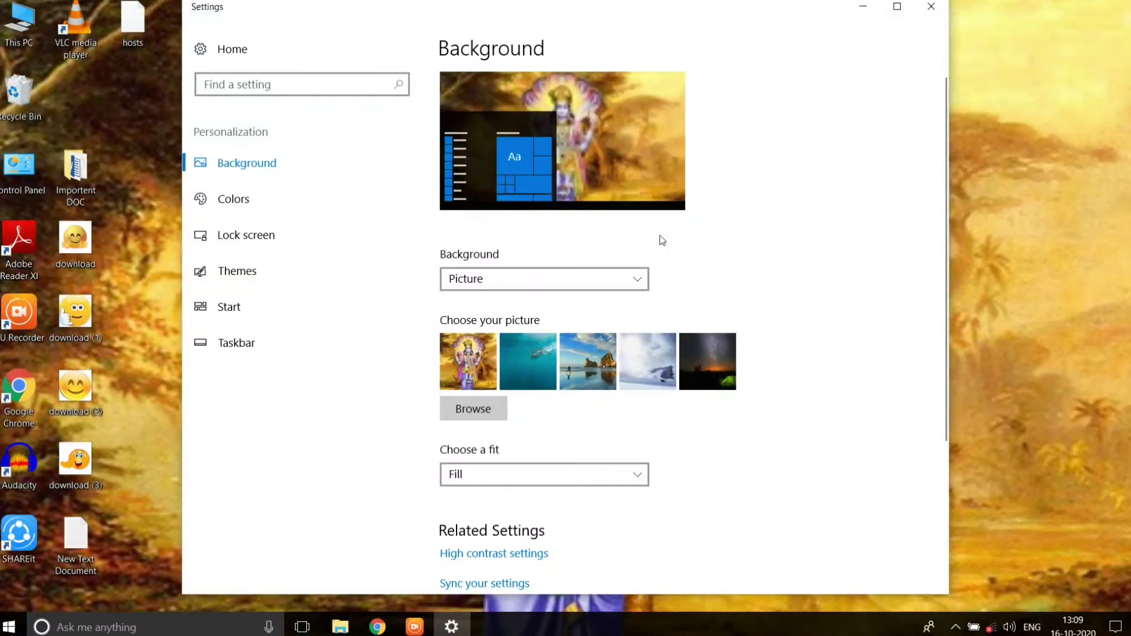
click(863, 6)
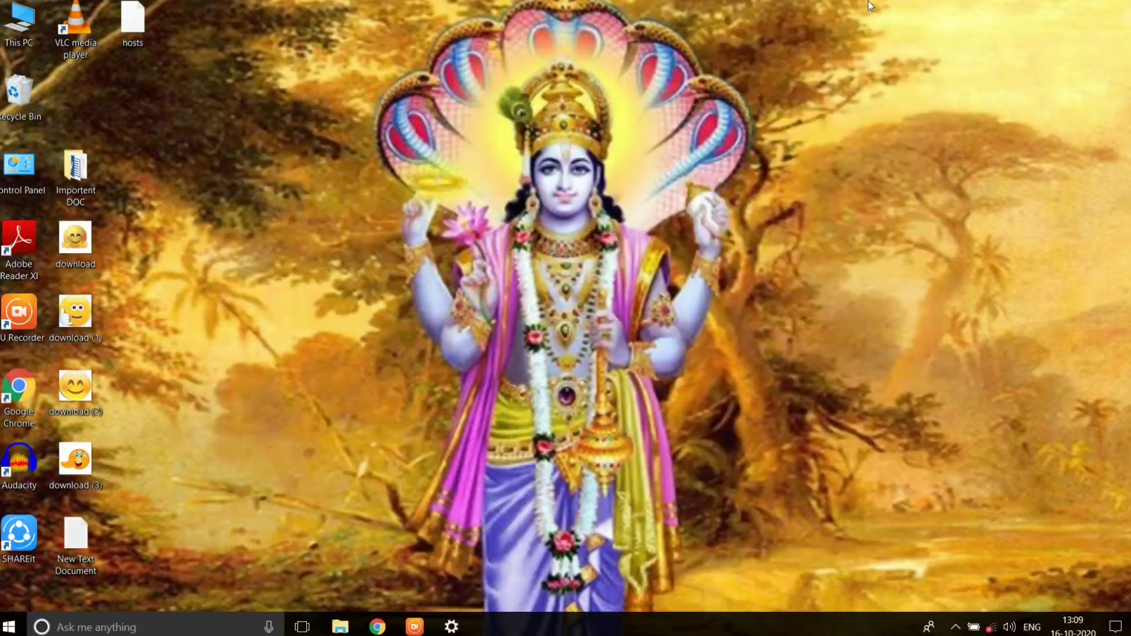
Apply the blue play-icon image 51I1BImgnjL from the Image for YT folder as wallpaper and view the desktop.
click(452, 626)
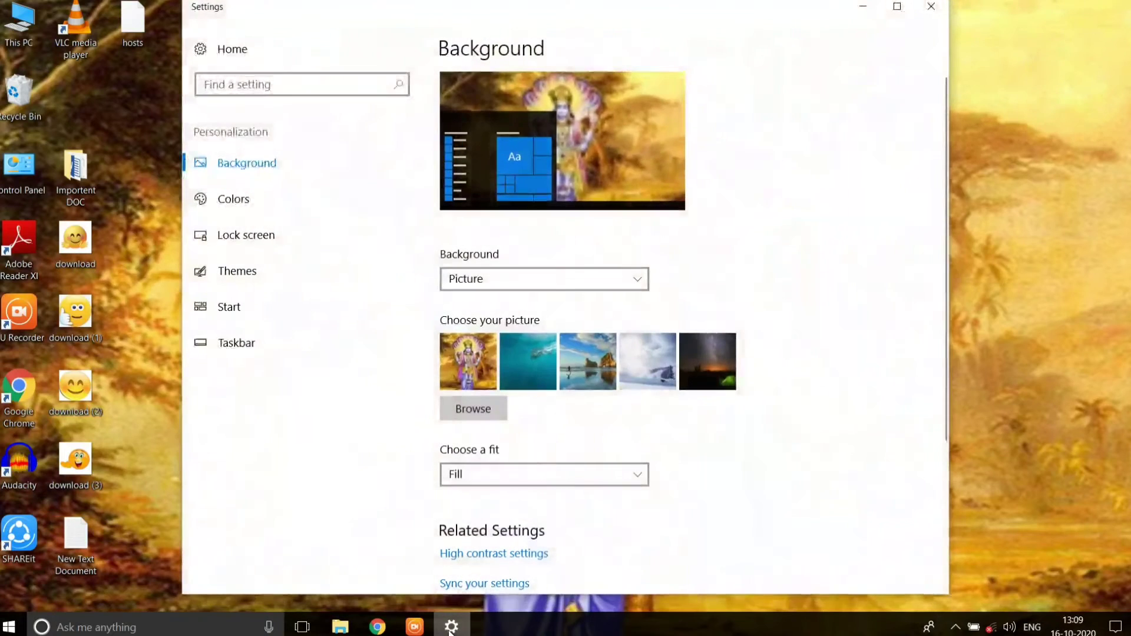
click(484, 404)
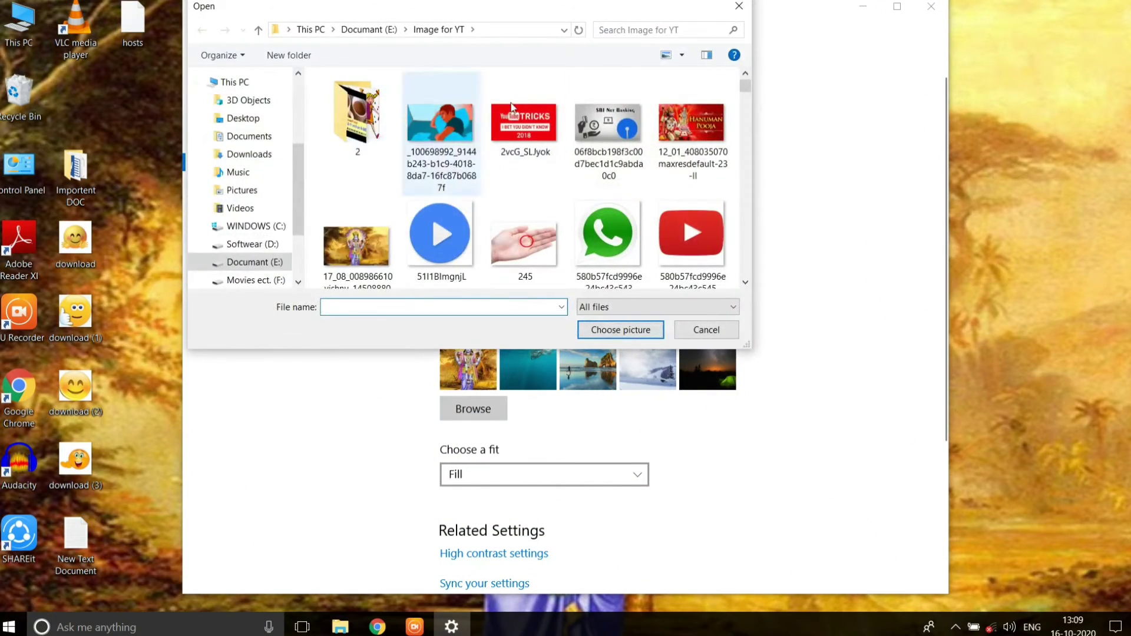
click(428, 234)
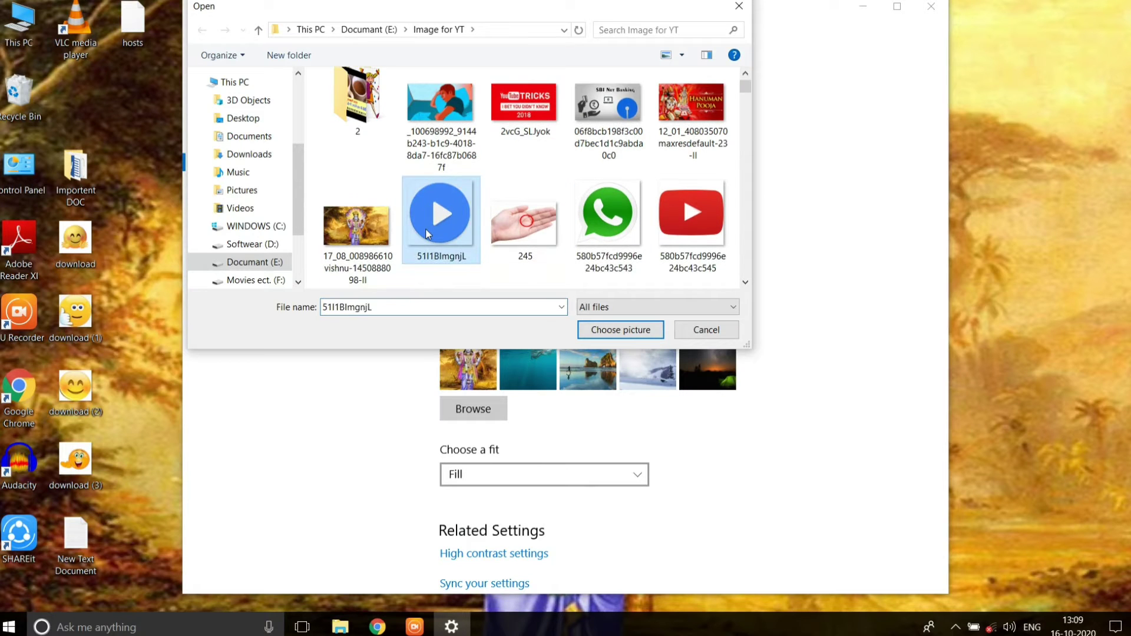
click(628, 331)
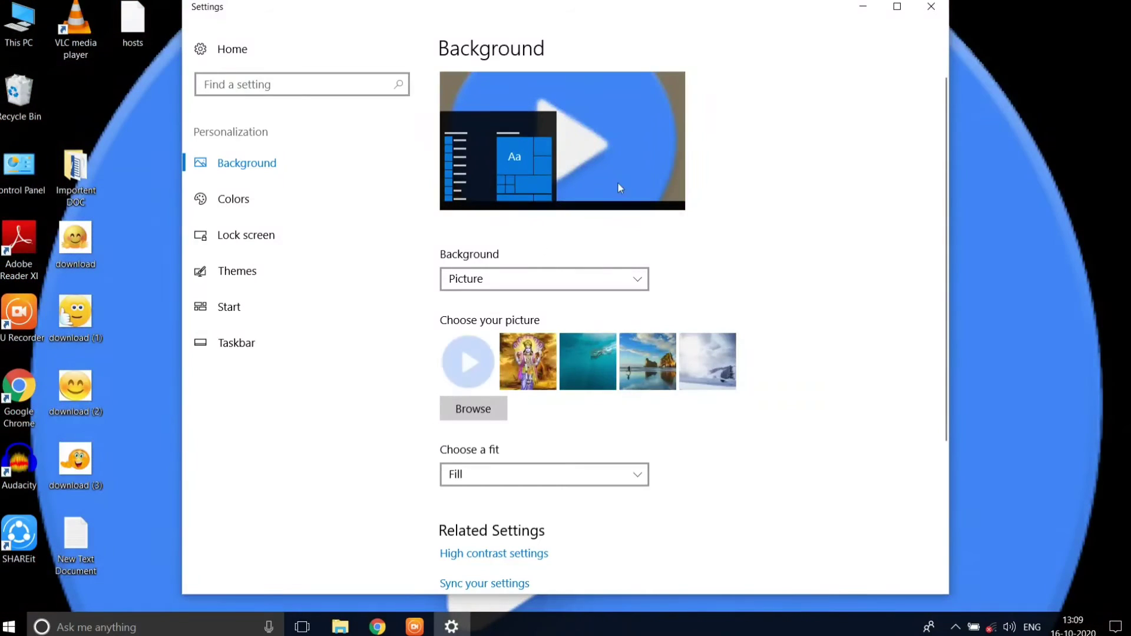
click(863, 6)
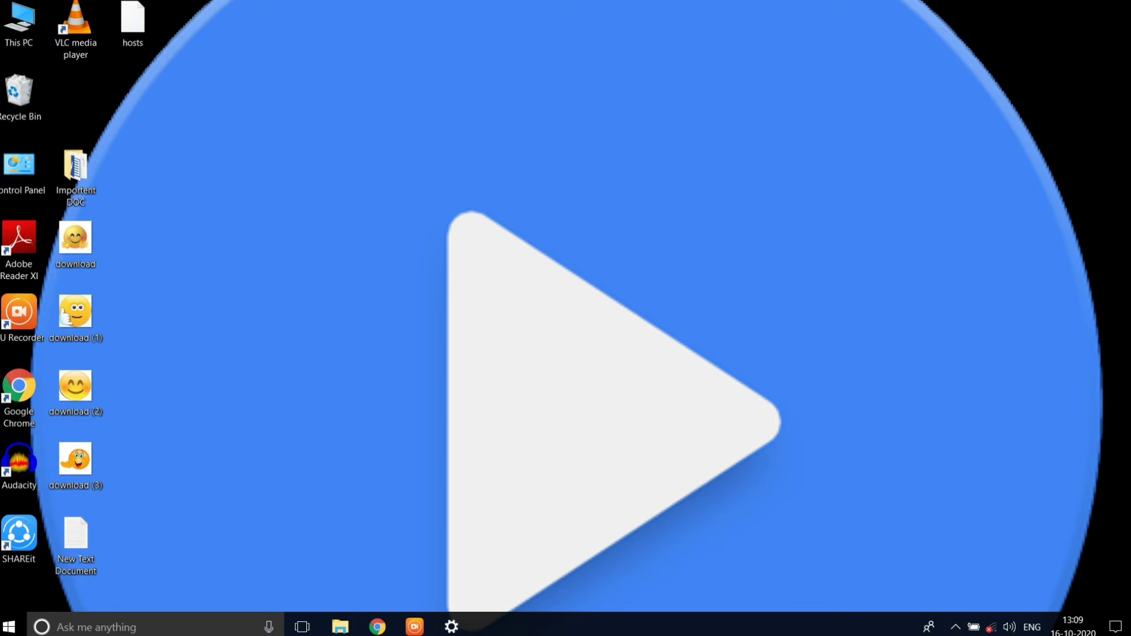
Set the wallpaper back to the recent underwater swimmer picture and minimize the Settings window.
click(452, 626)
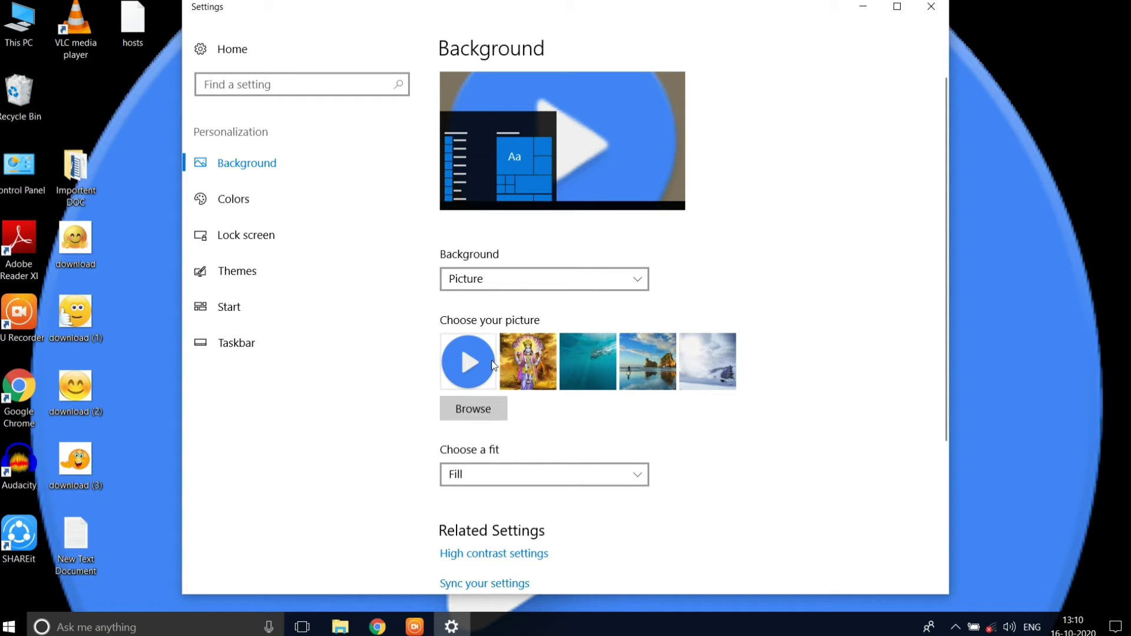
click(543, 356)
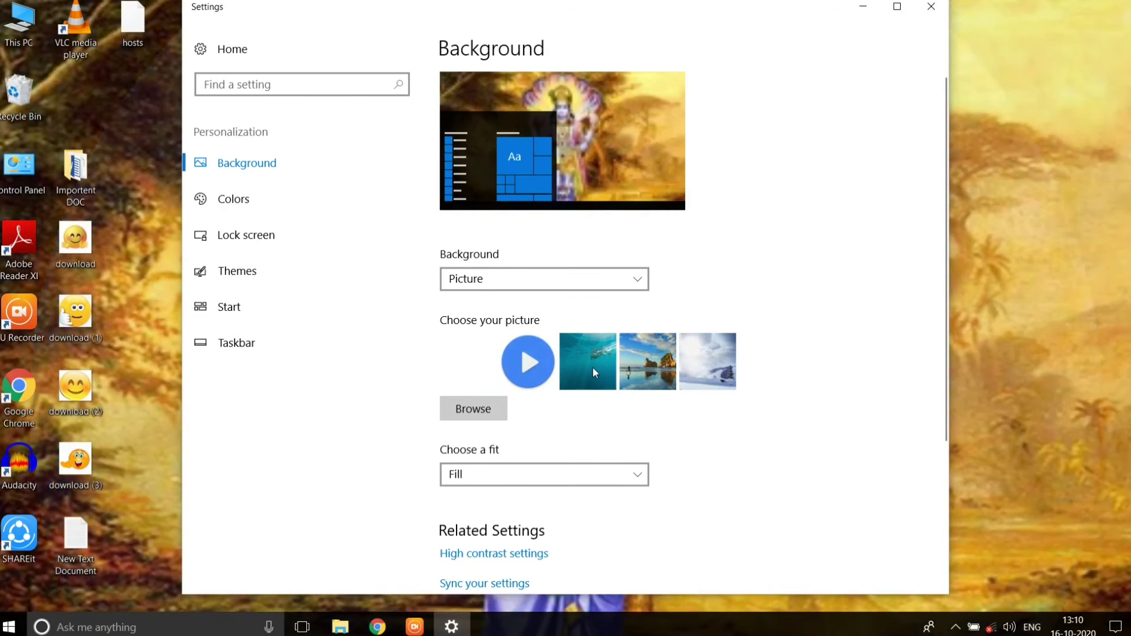
click(593, 368)
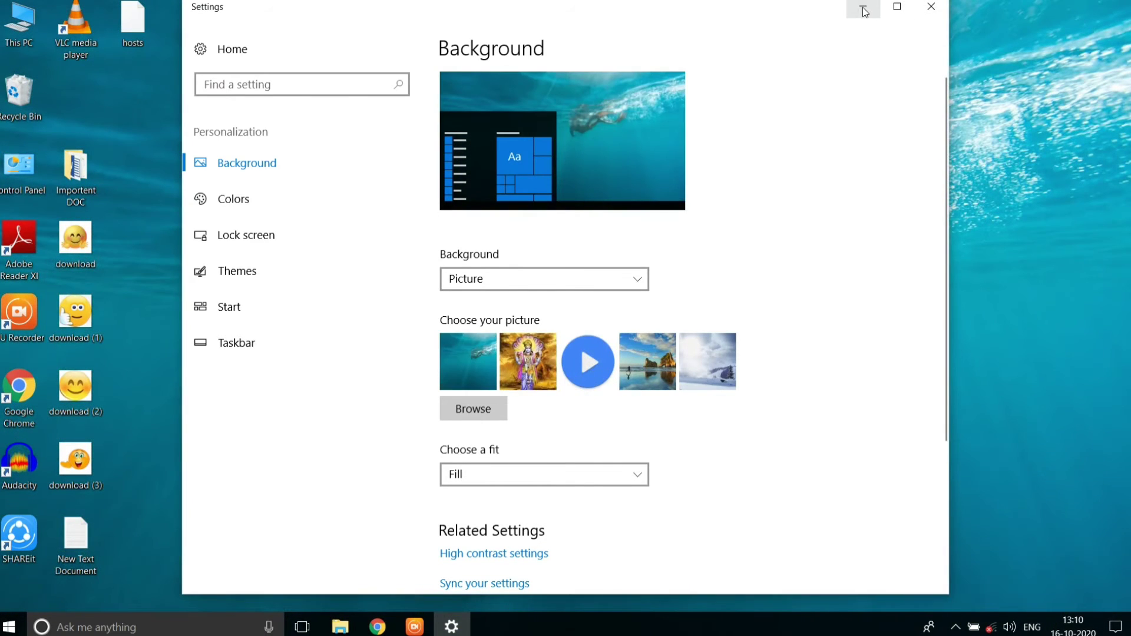
click(863, 10)
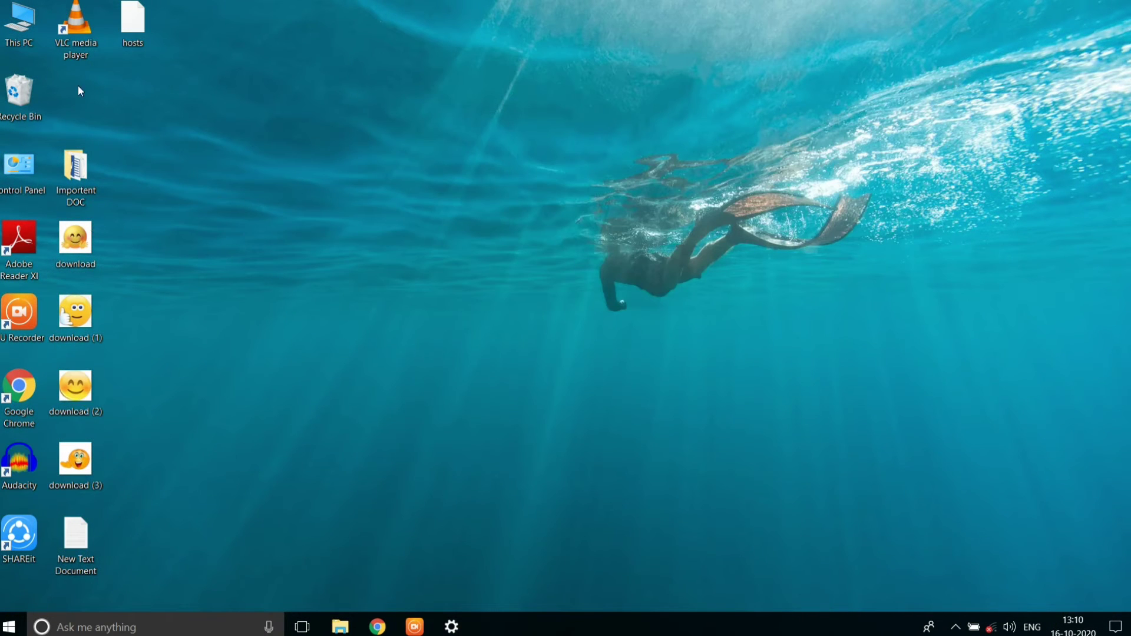
Browse This PC in a maximized window to the Image for YT folder on the Documant (E:) drive.
double_click(34, 48)
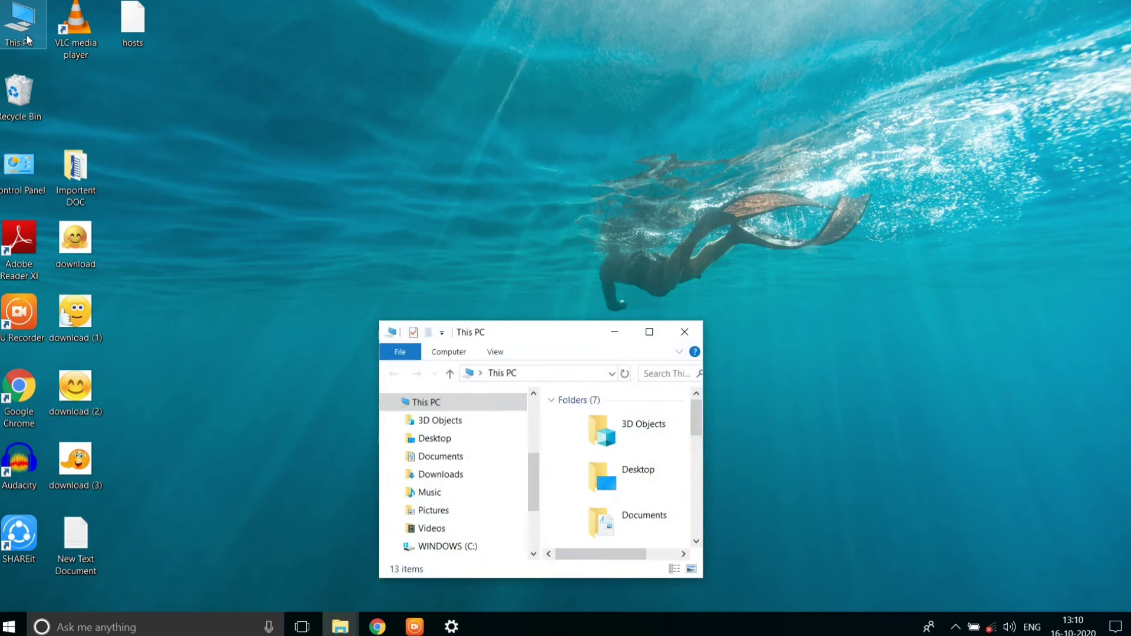
double_click(548, 338)
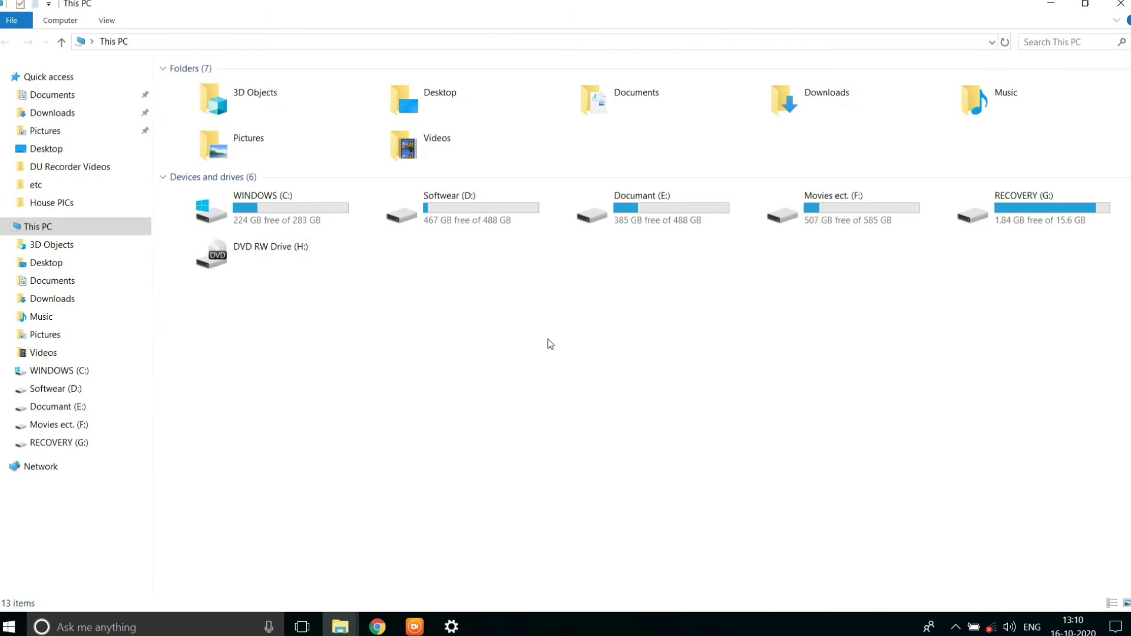
double_click(697, 222)
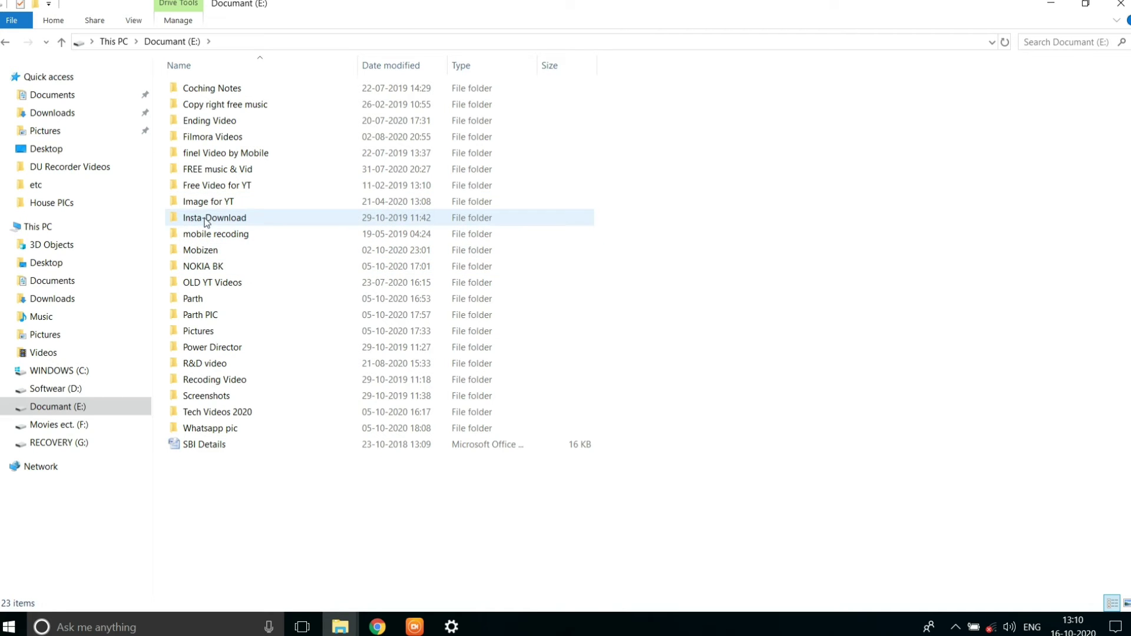
double_click(207, 219)
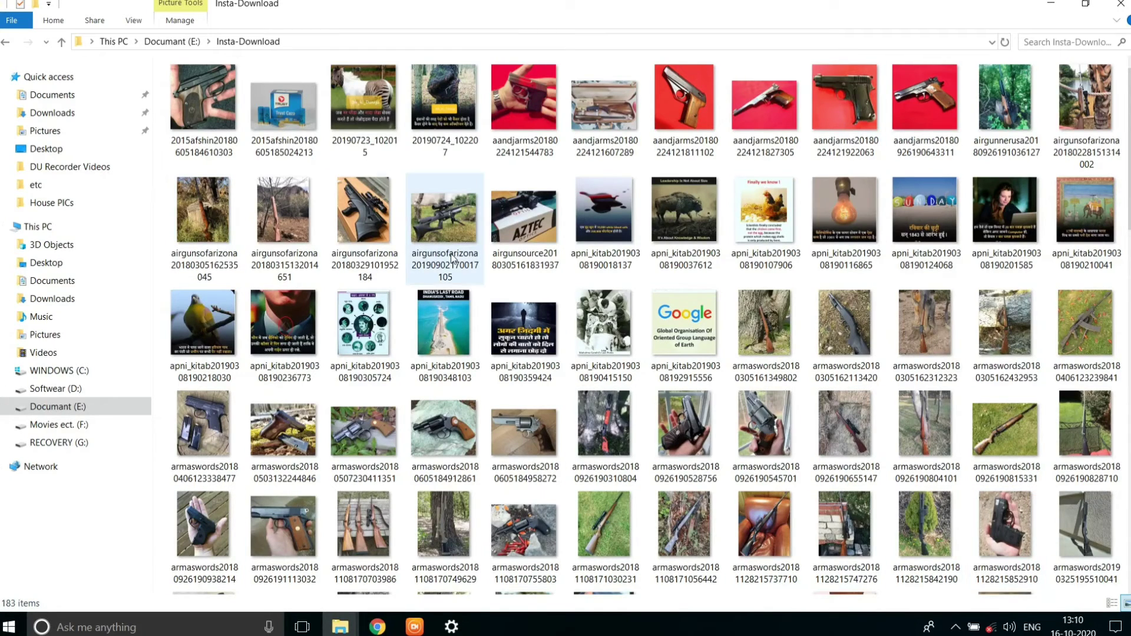
click(6, 42)
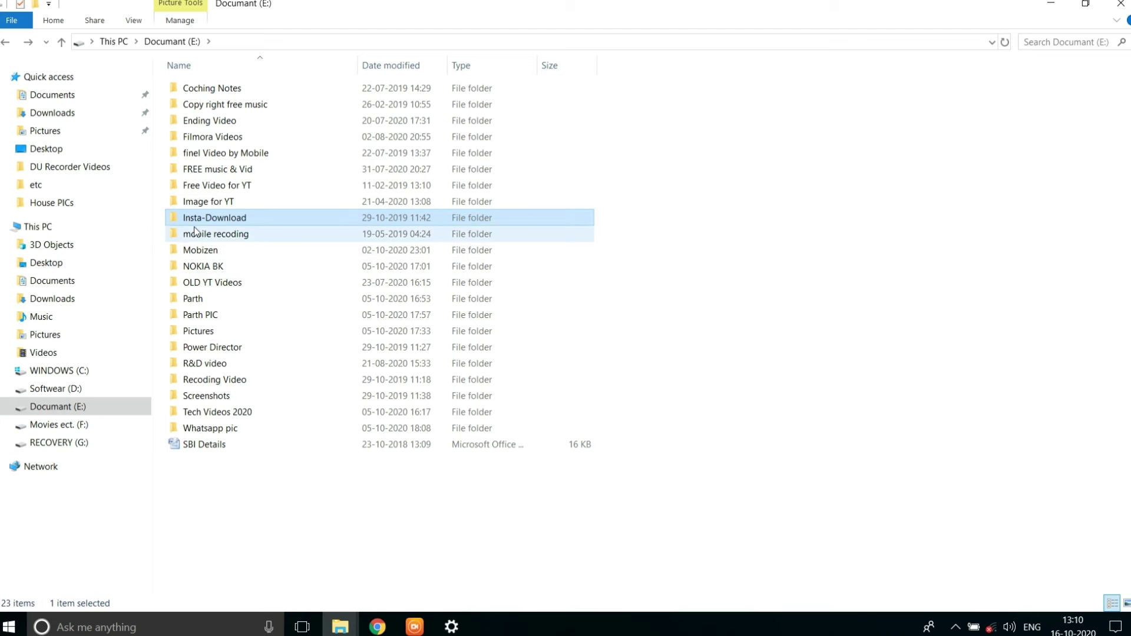
double_click(196, 206)
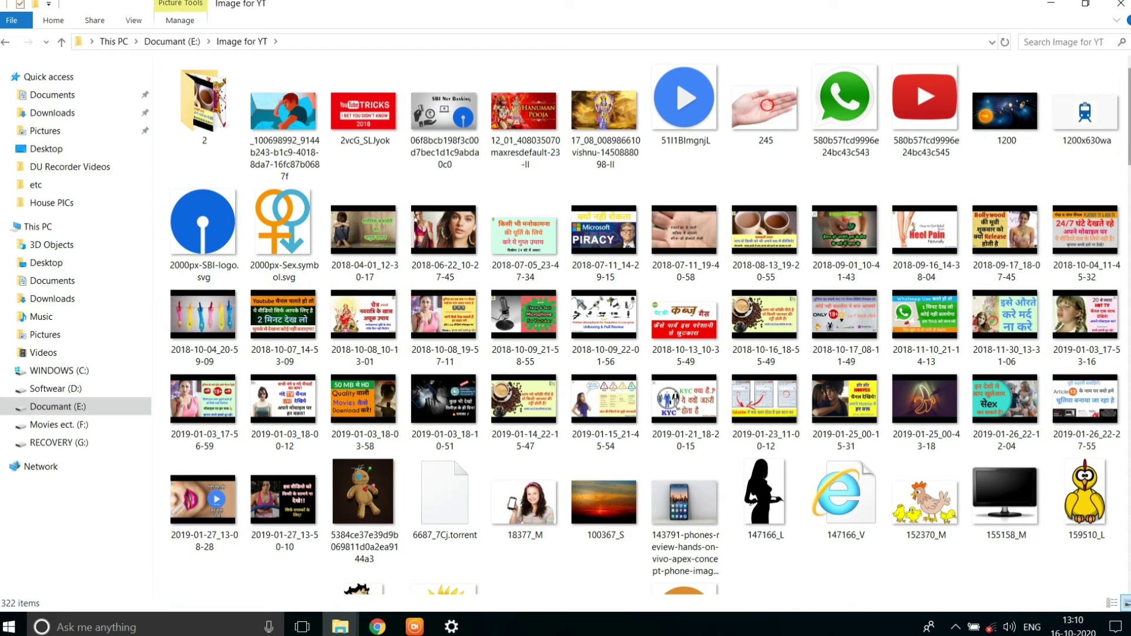
Open the picture 12_01_408035070maxresdefault-23-ll in Photos, set it as the desktop background, and minimize the open windows to view the desktop.
double_click(542, 125)
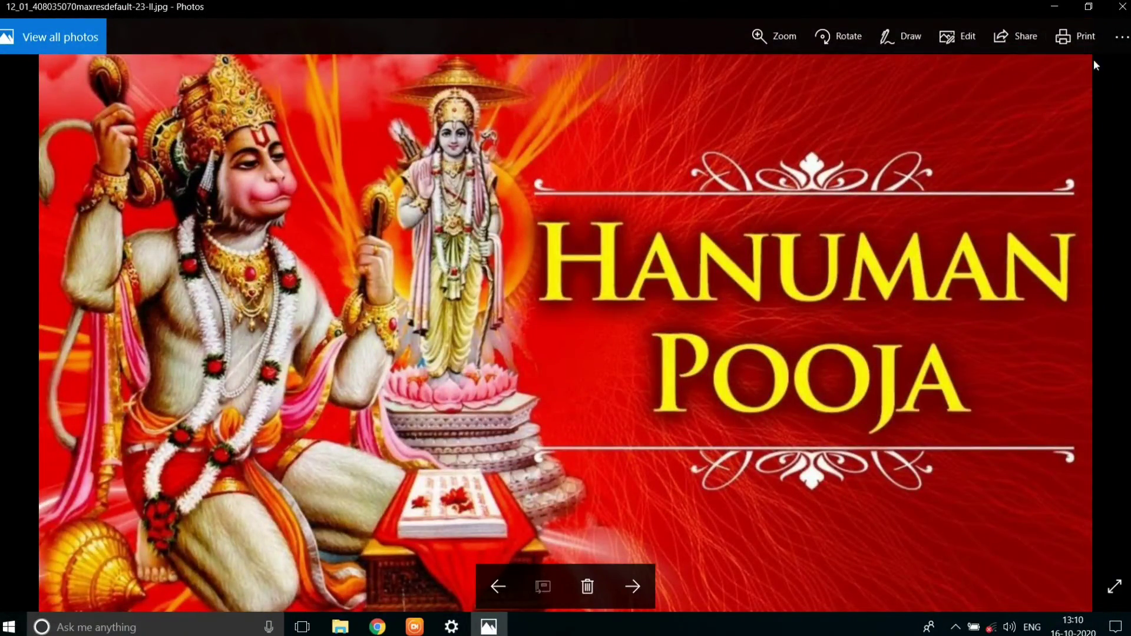
right_click(614, 254)
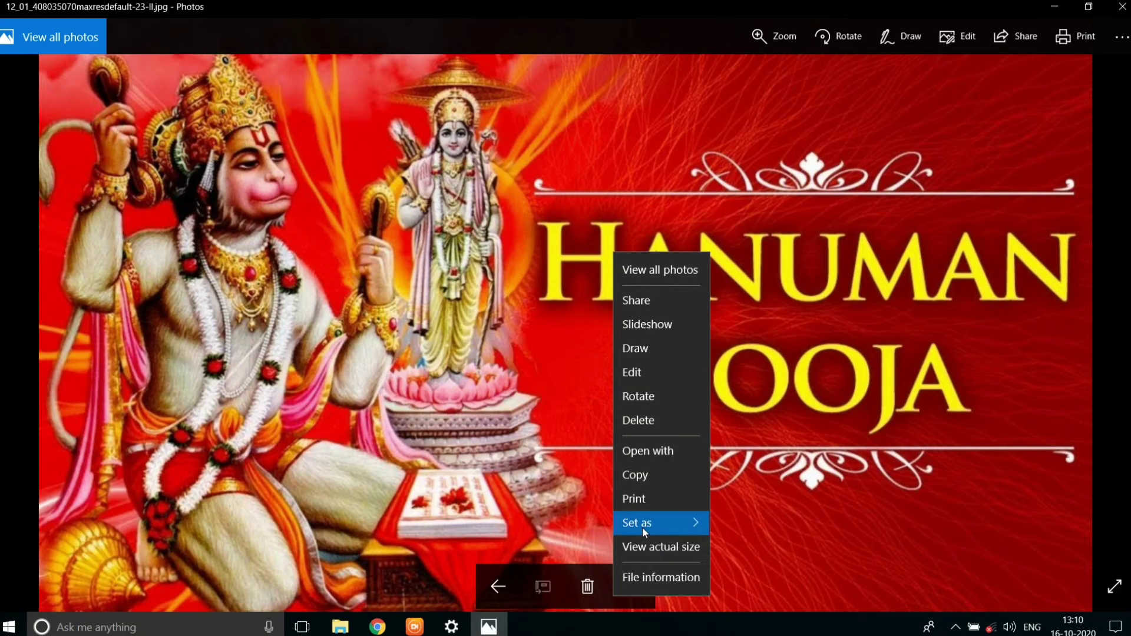
mouse_move(644, 531)
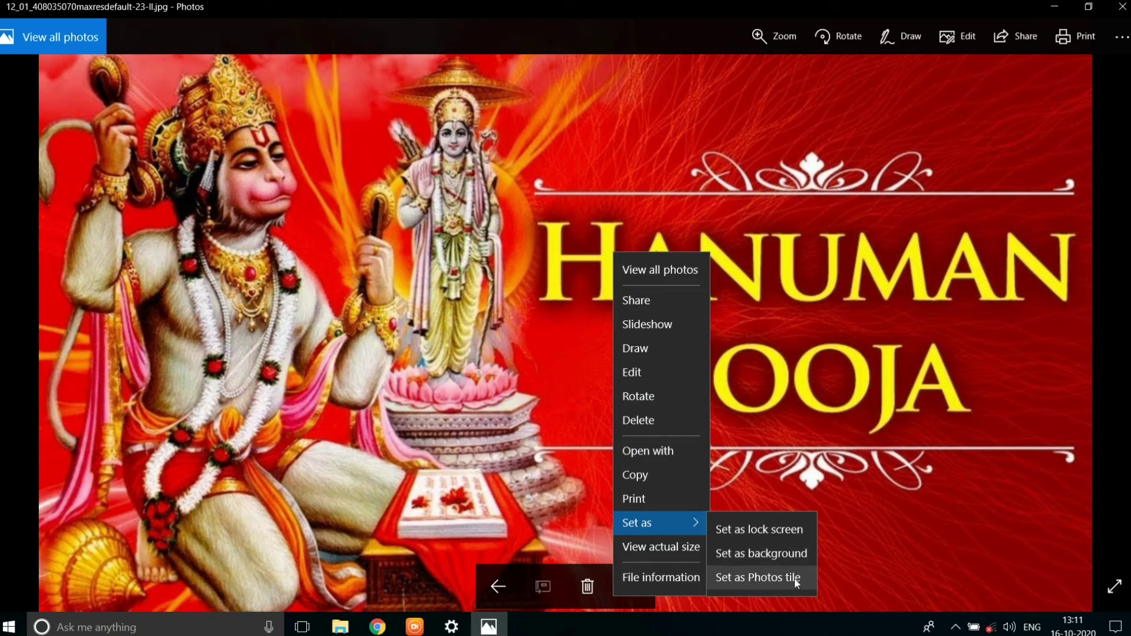
click(762, 556)
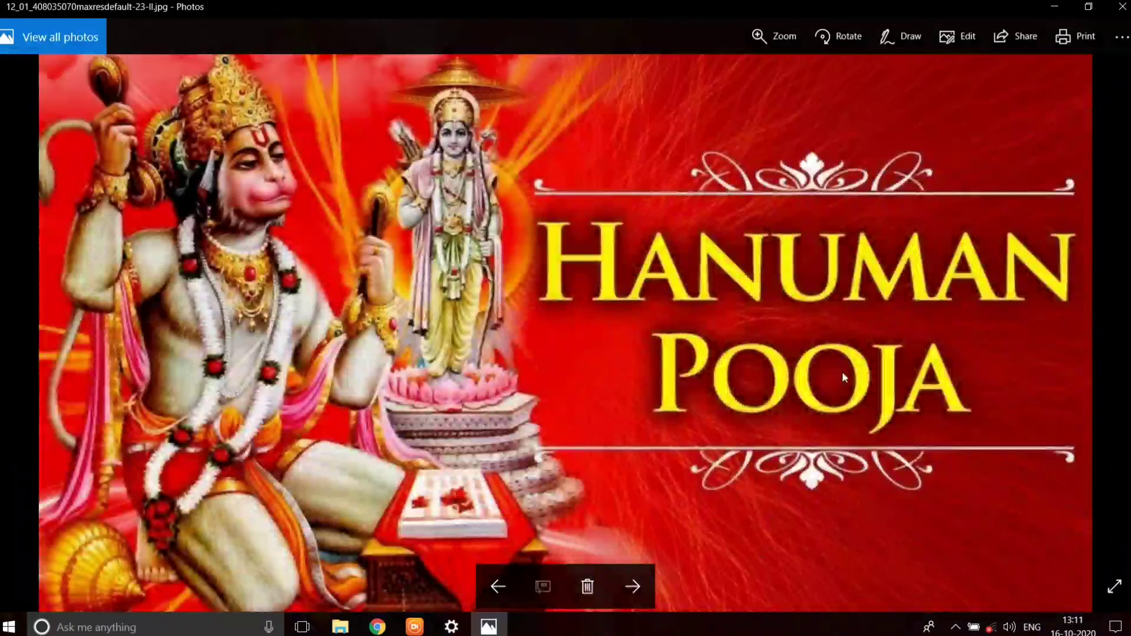
click(1055, 8)
click(1055, 5)
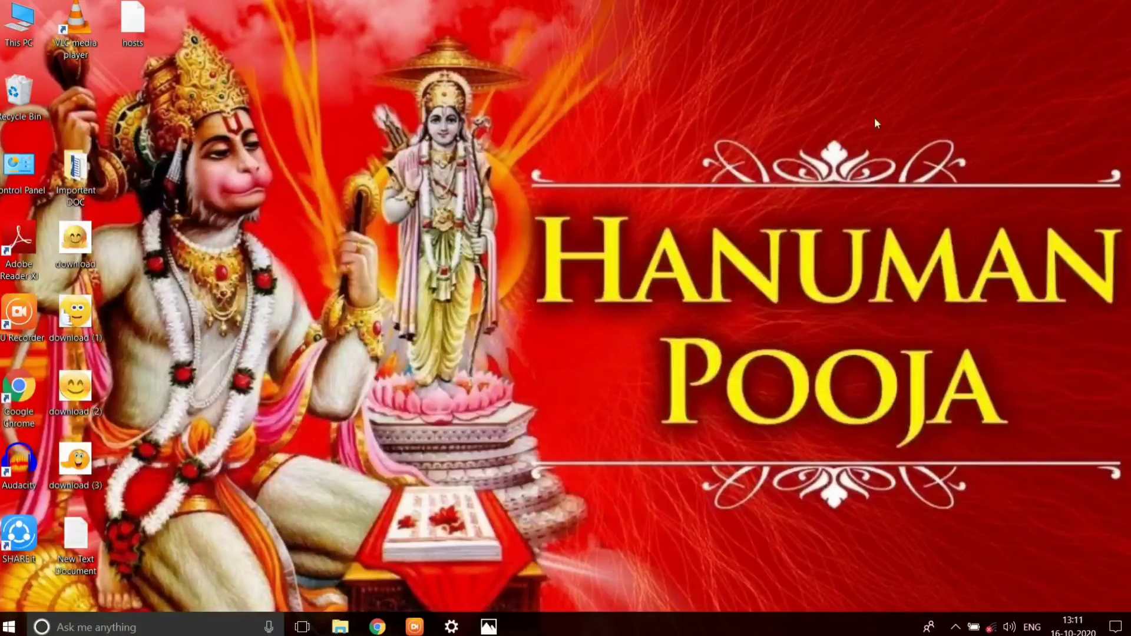